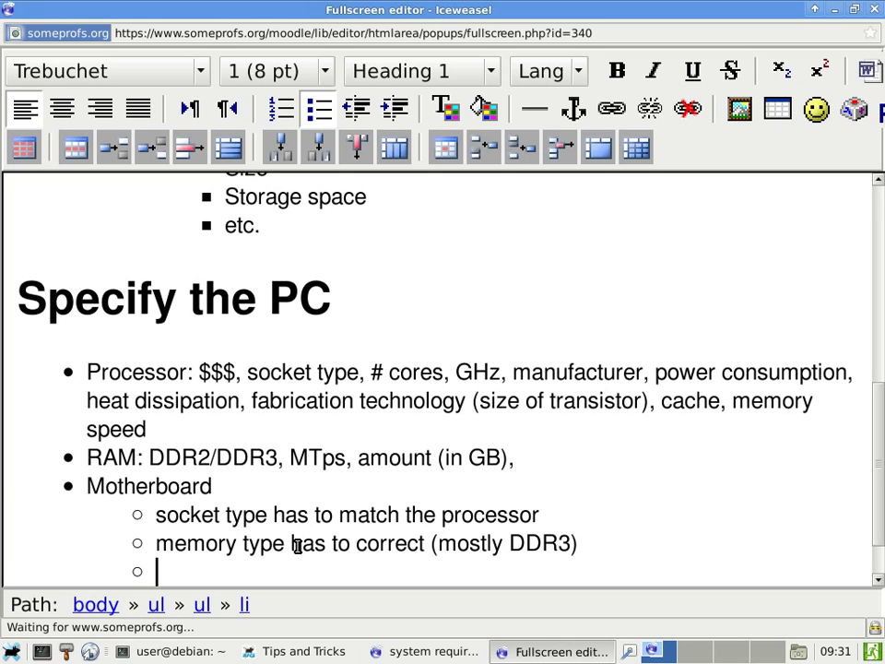
# Add a "PCIe slots" item to the Motherboard sub-list, with "x16 for video cards" nested one level below it.
pyautogui.write('PCI')
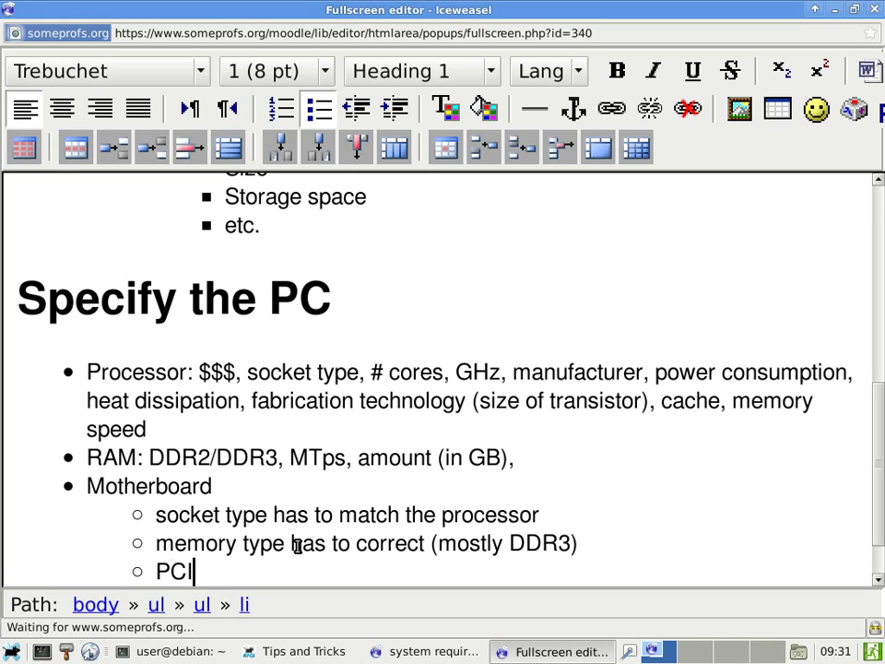
pyautogui.write('e slots:')
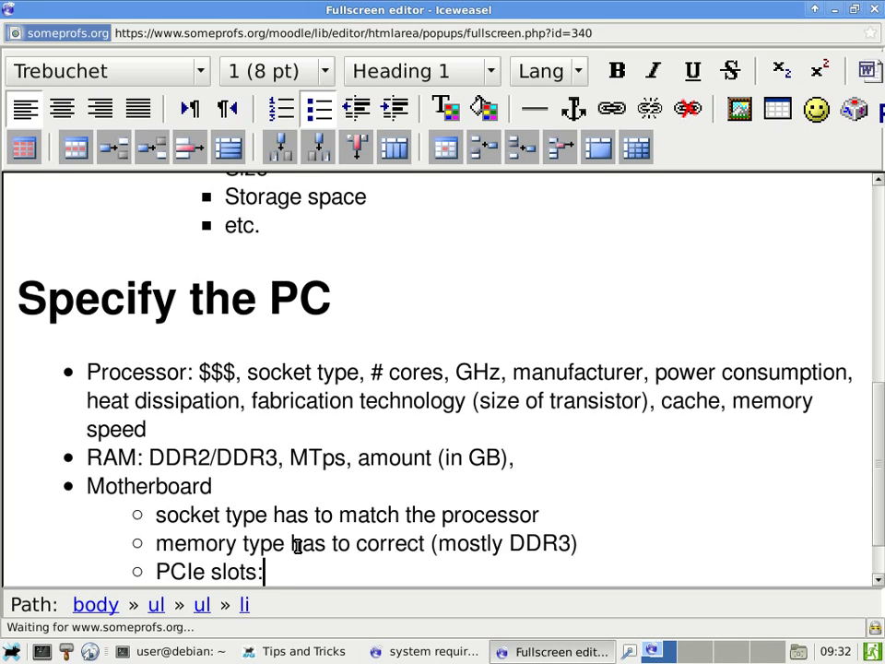
pyautogui.press('BackSpace')
pyautogui.press('Return')
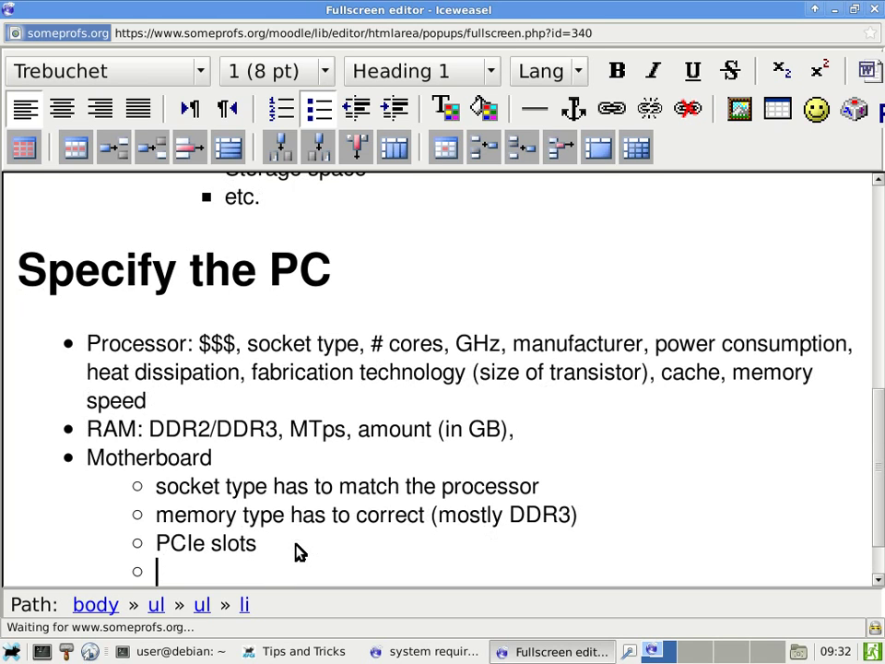
pyautogui.click(394, 110)
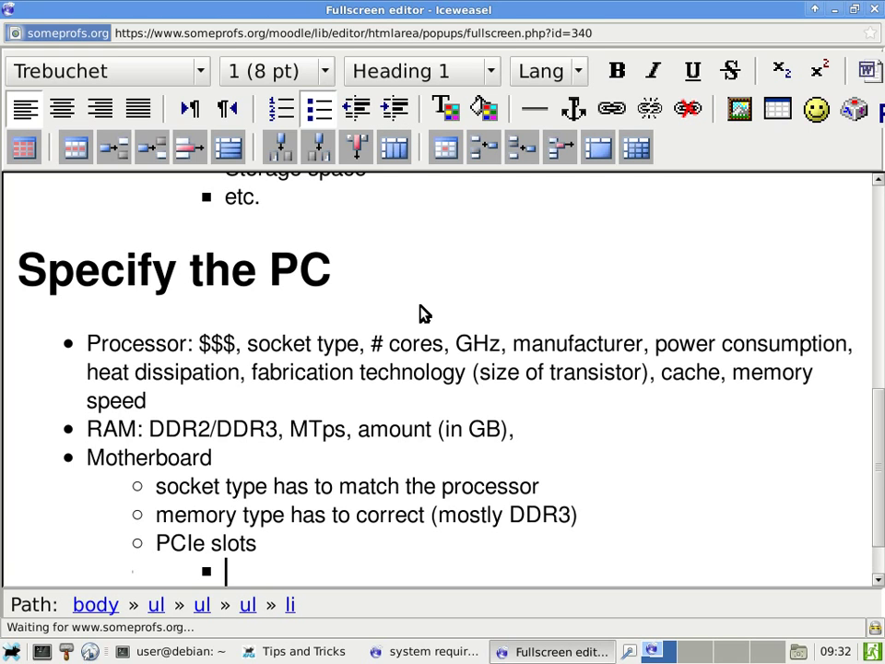
pyautogui.write('x16 for video card')
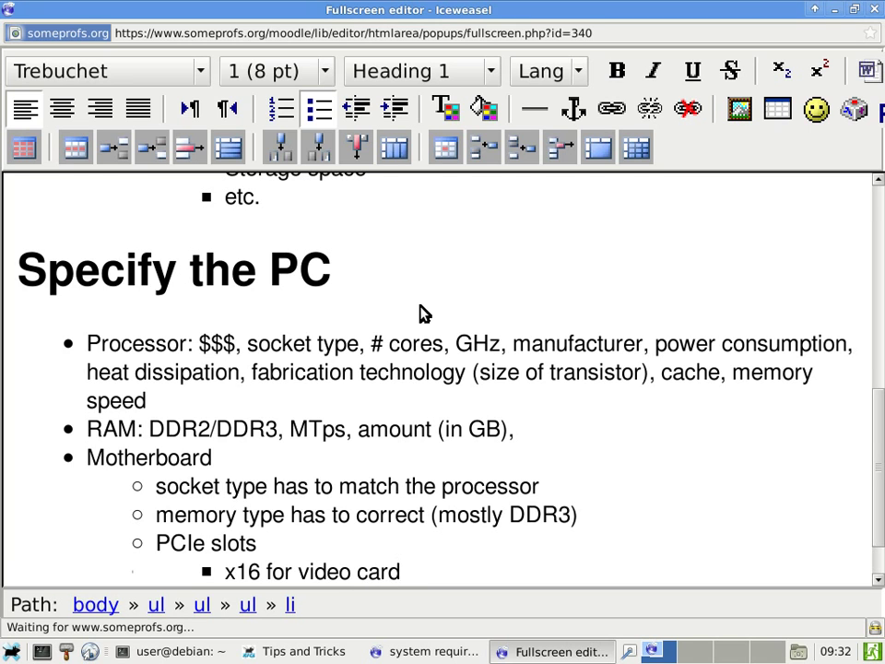
pyautogui.write('s')
pyautogui.press('Return')
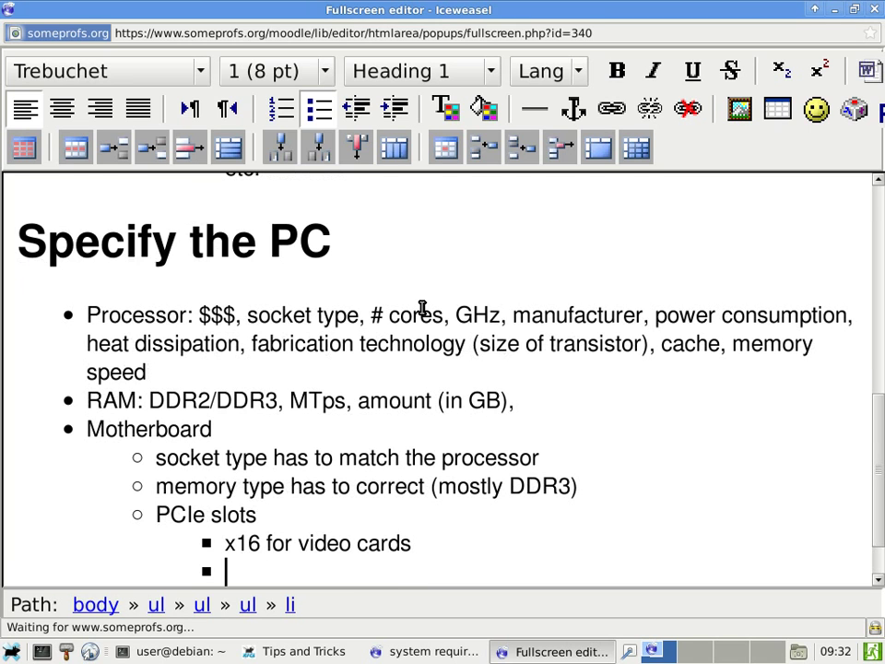
# Add the question "what kind of performance do you need?" as a nested item under "x16 for video cards".
pyautogui.click(390, 115)
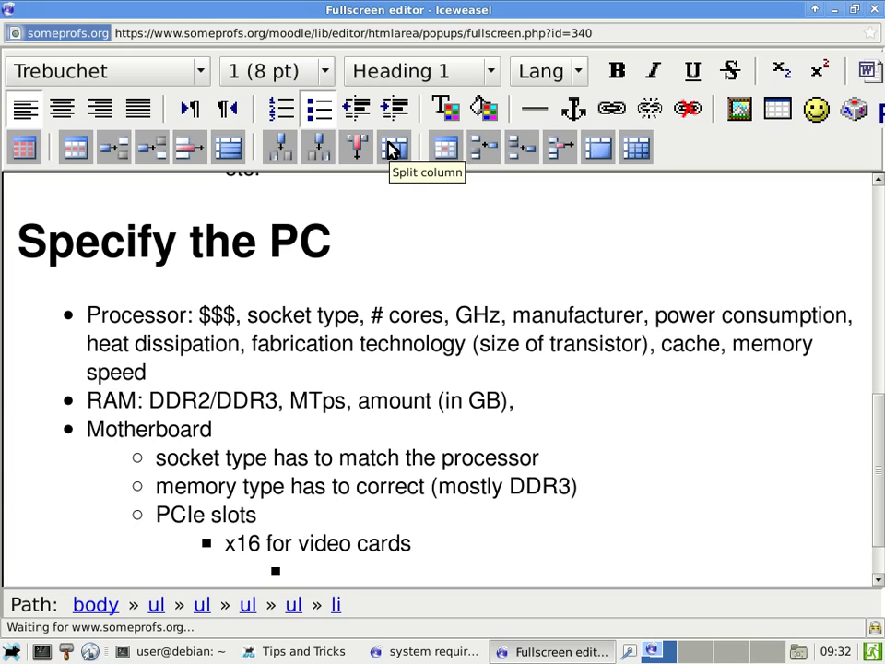
pyautogui.write('the')
pyautogui.press('BackSpace')
pyautogui.press('BackSpace')
pyautogui.press('BackSpace')
pyautogui.write('what f')
pyautogui.press('BackSpace')
pyautogui.write('kind of')
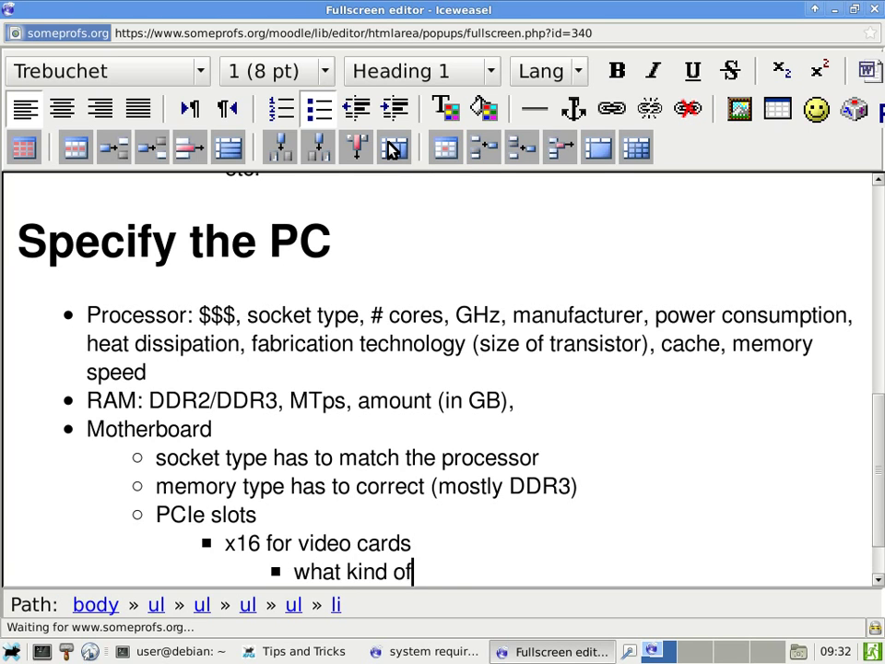
pyautogui.write(' performance do y')
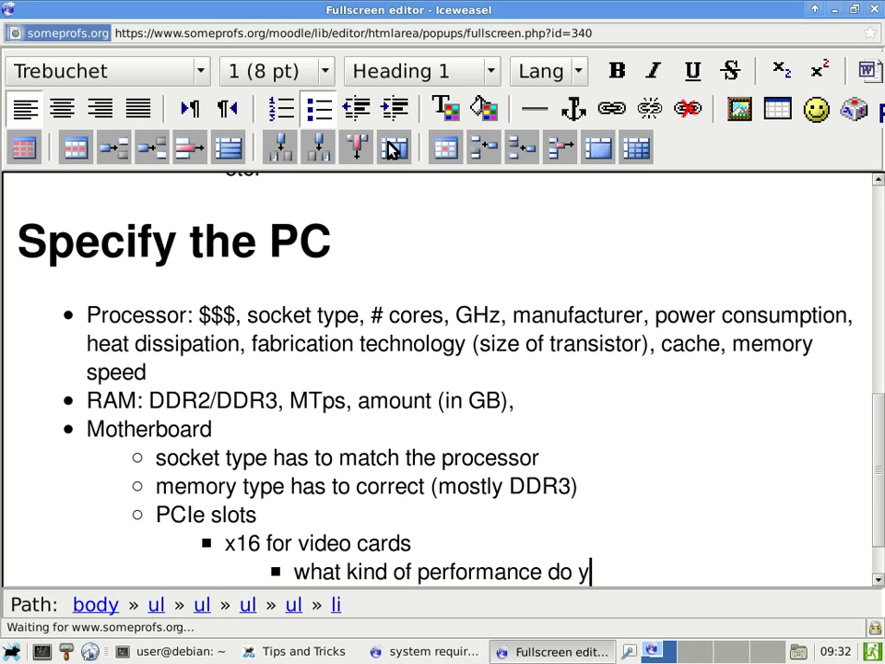
pyautogui.write('ou need?')
pyautogui.press('Return')
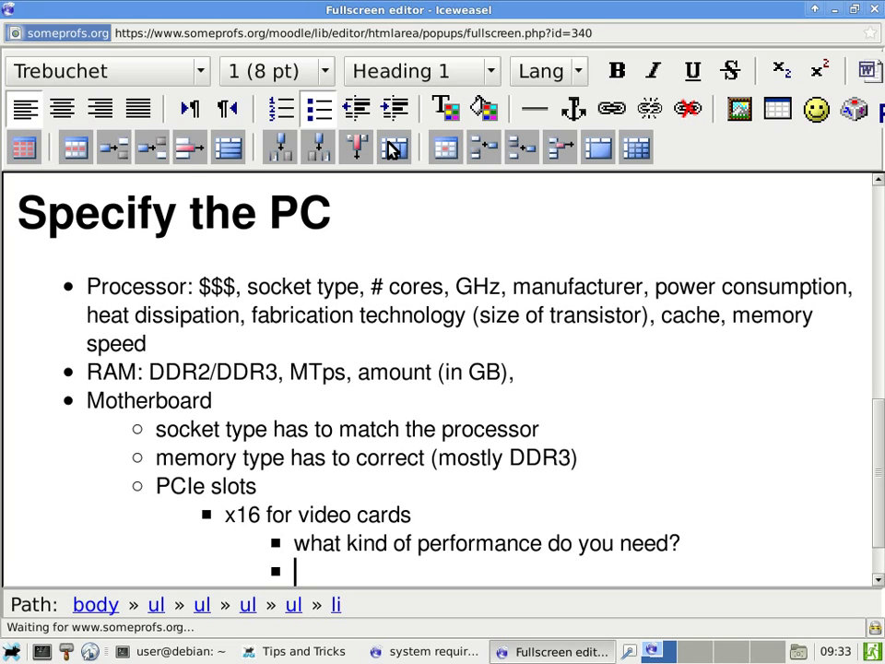
# Add "x8 to x1 for other types of expansion" under PCIe slots, at the same level as the x16 item.
pyautogui.click(356, 109)
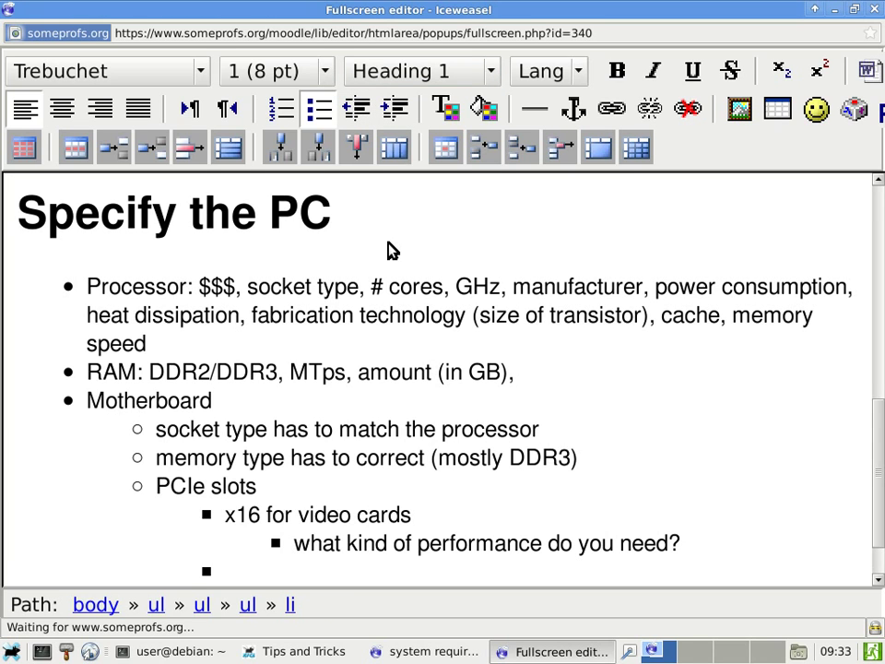
pyautogui.write('x8 to x1 for ')
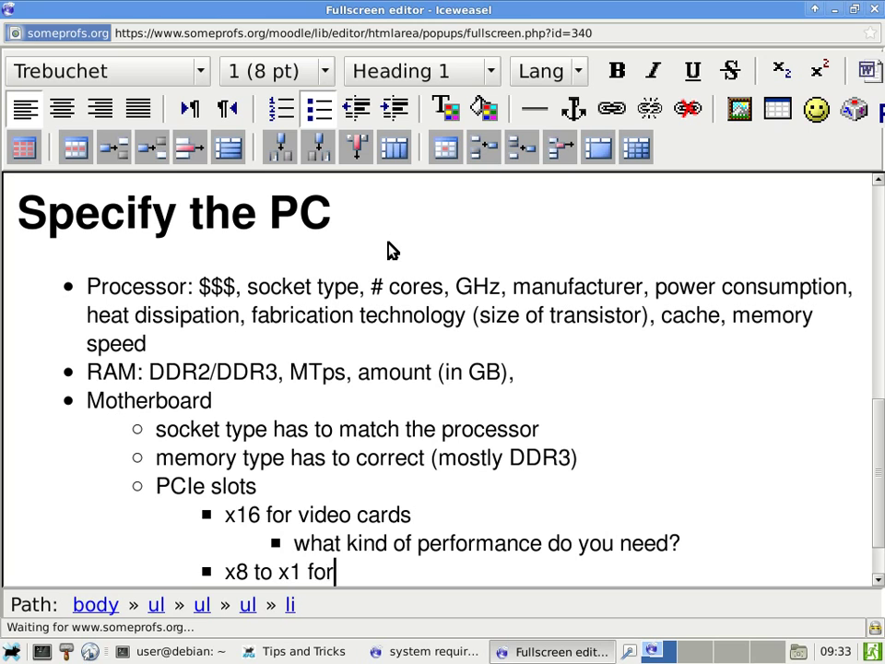
pyautogui.write('other t')
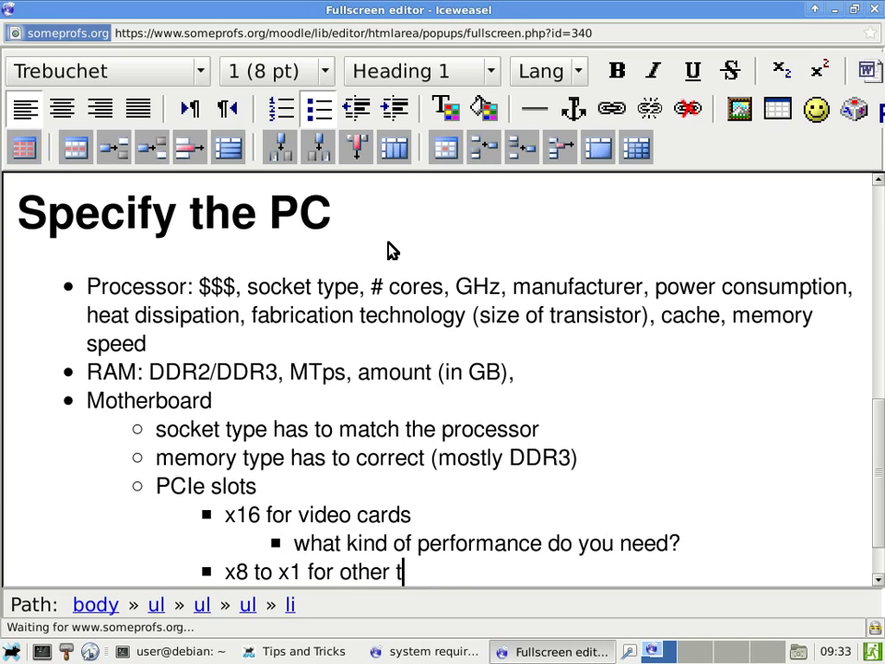
pyautogui.write('ypes of expansion')
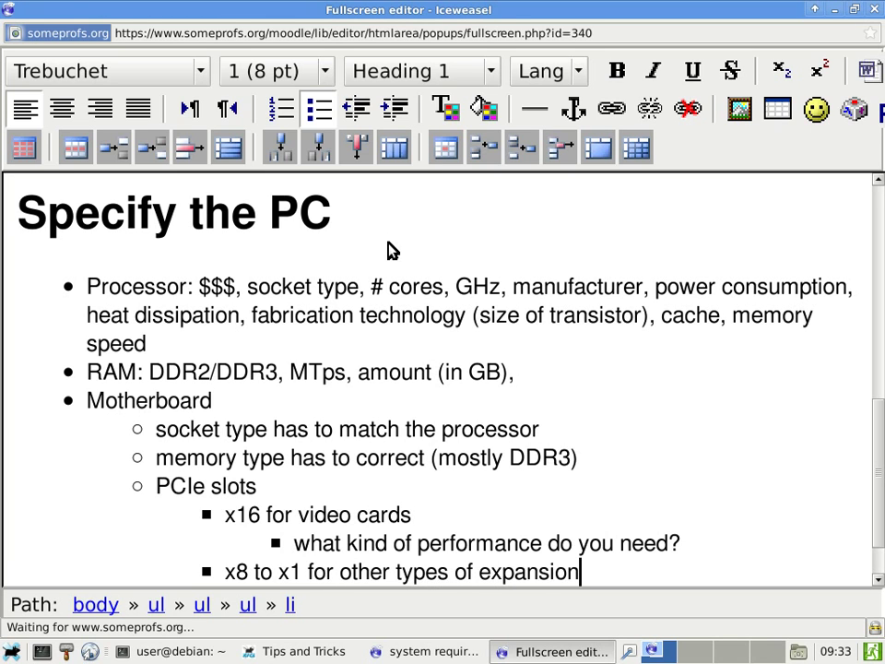
pyautogui.press('Return')
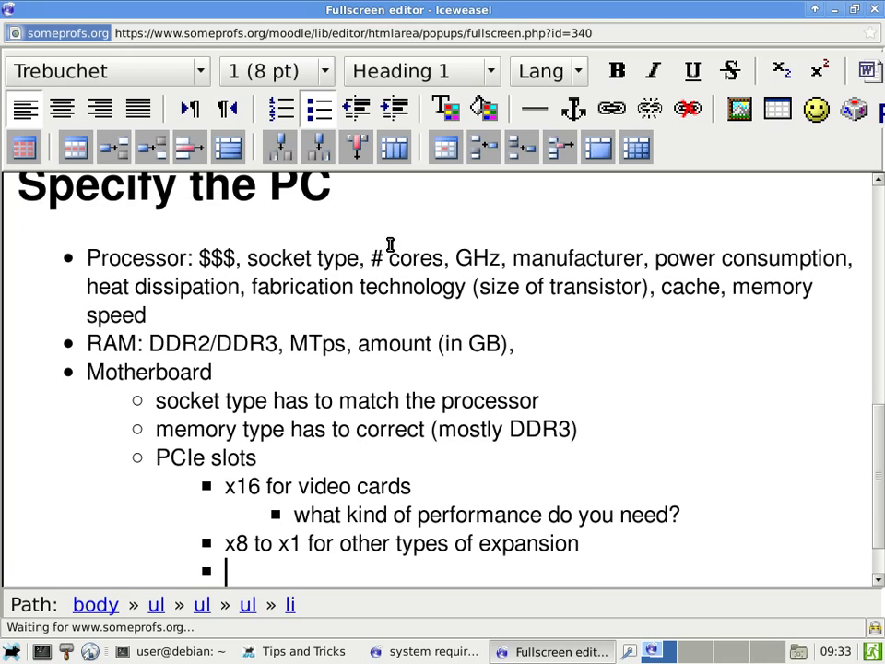
# Add "hardware RAID" and "USB3" as nested items under "x8 to x1 for other types of expansion".
pyautogui.click(398, 108)
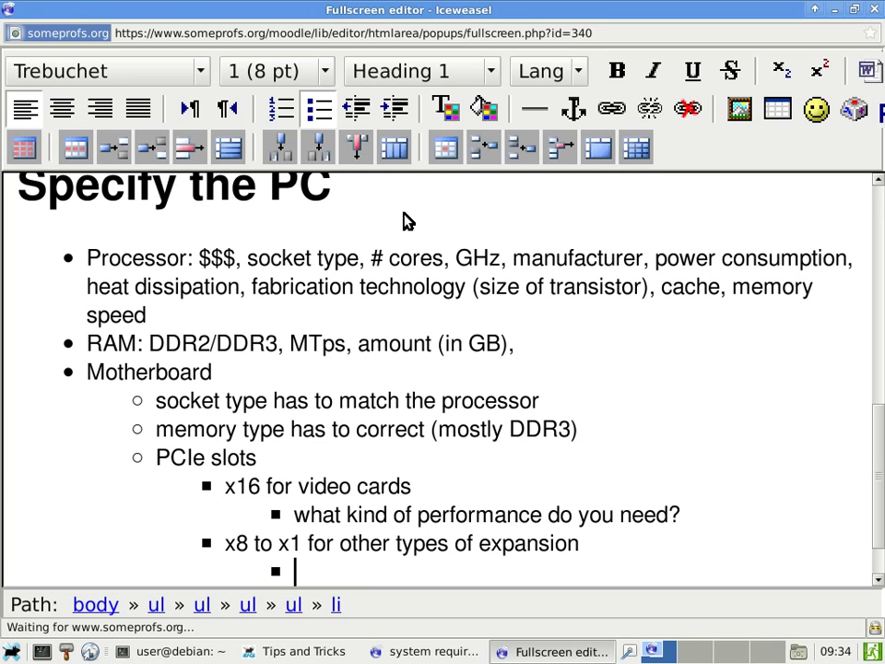
pyautogui.write('RAM')
pyautogui.press('BackSpace')
pyautogui.press('BackSpace')
pyautogui.press('BackSpace')
pyautogui.write('hardware RAID')
pyautogui.press('Return')
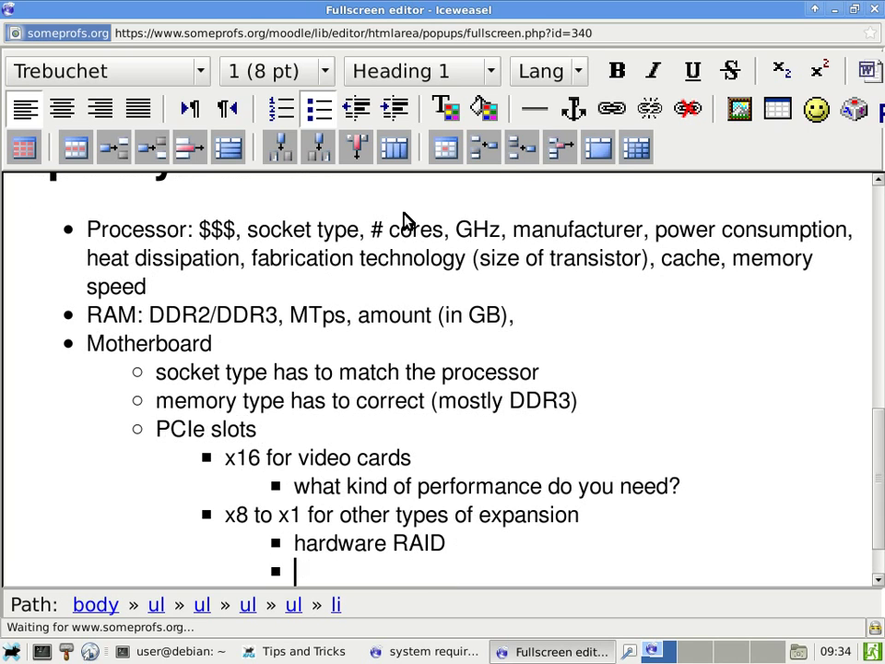
pyautogui.write('USB3')
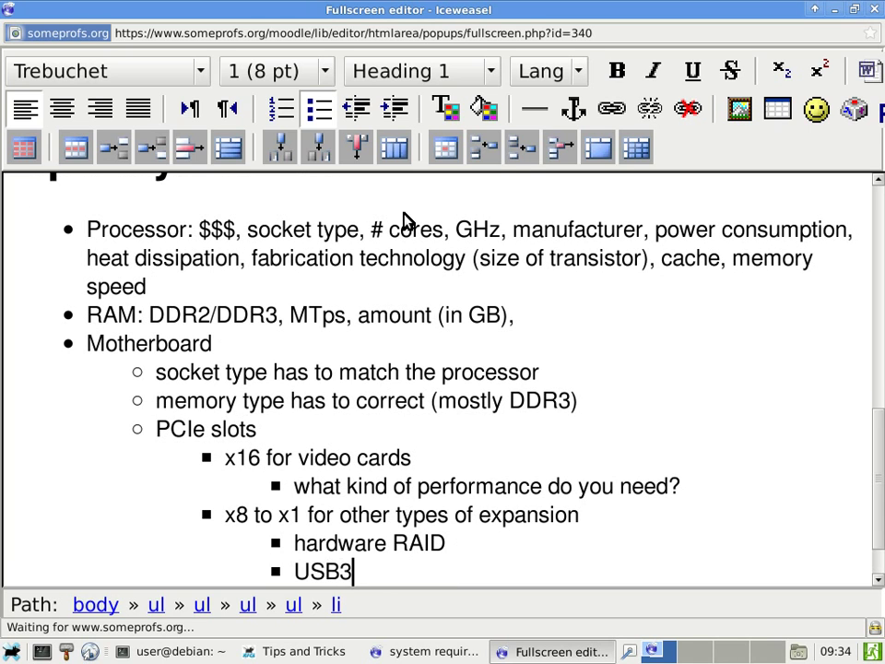
pyautogui.press('Return')
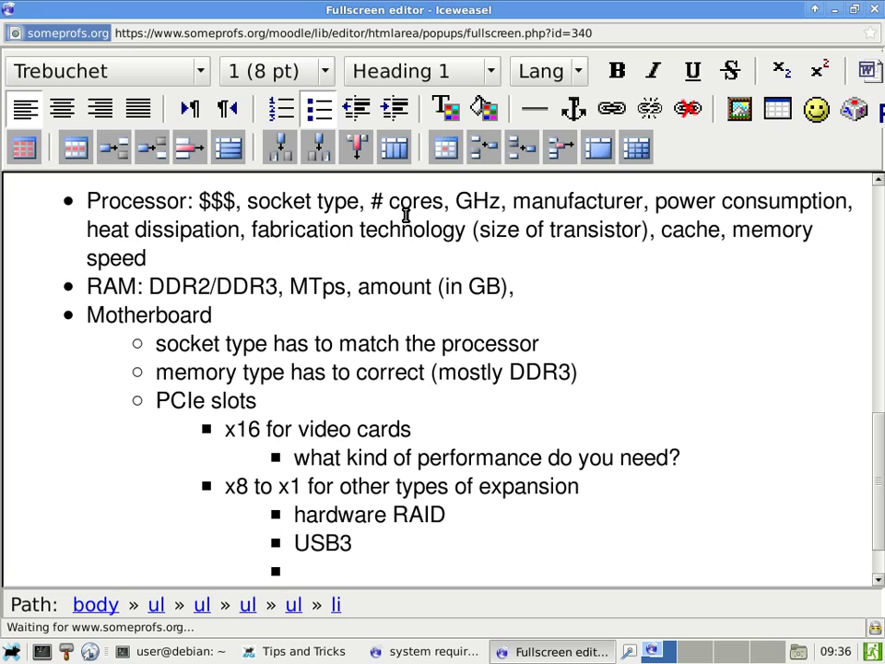
# Add "PCI slot" and "SATA" to the Motherboard sub-list, at the same level as PCIe slots.
pyautogui.click(351, 114)
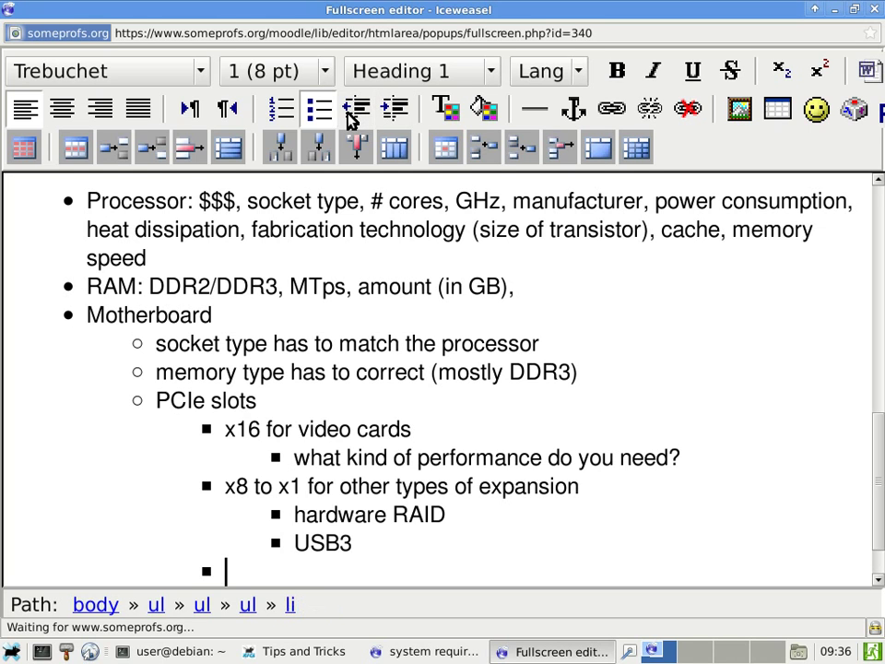
pyautogui.click(351, 111)
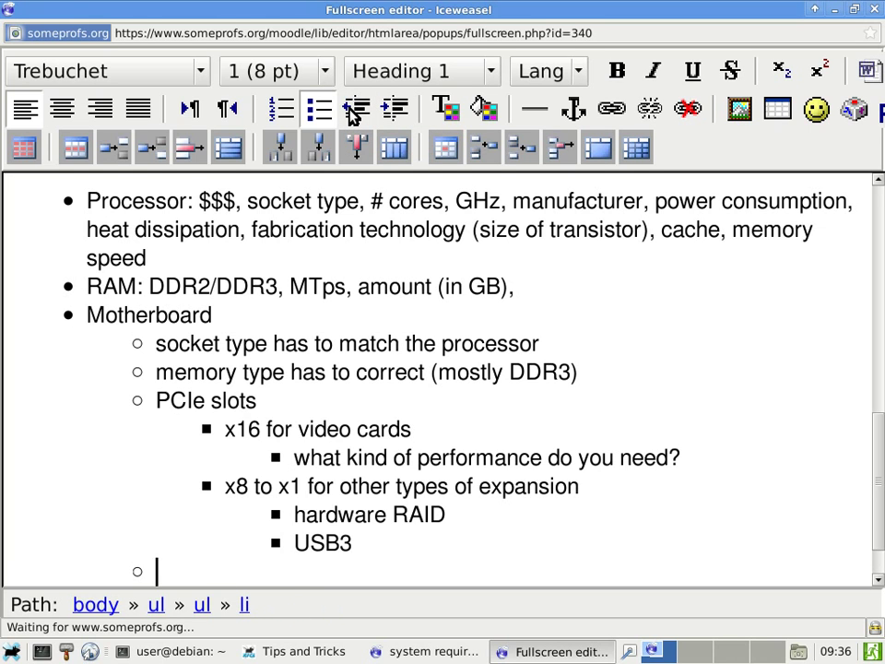
pyautogui.write('PCI')
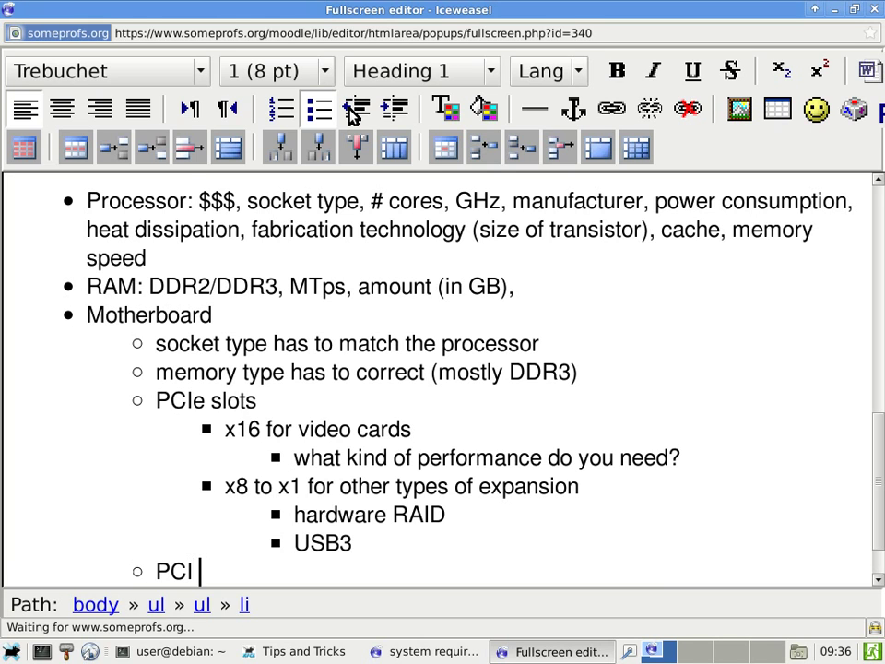
pyautogui.write(' slot')
pyautogui.press('Return')
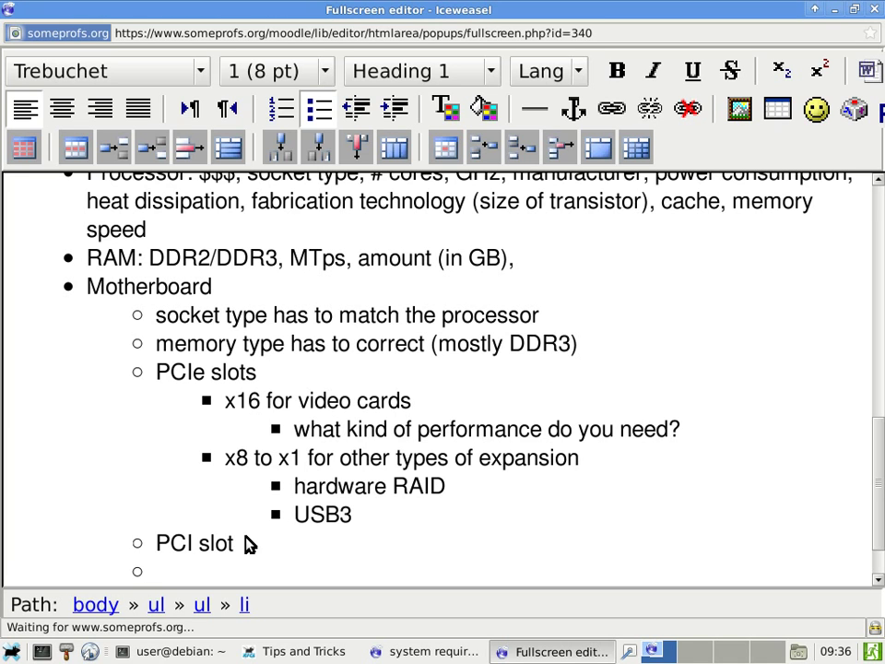
pyautogui.write('SATA')
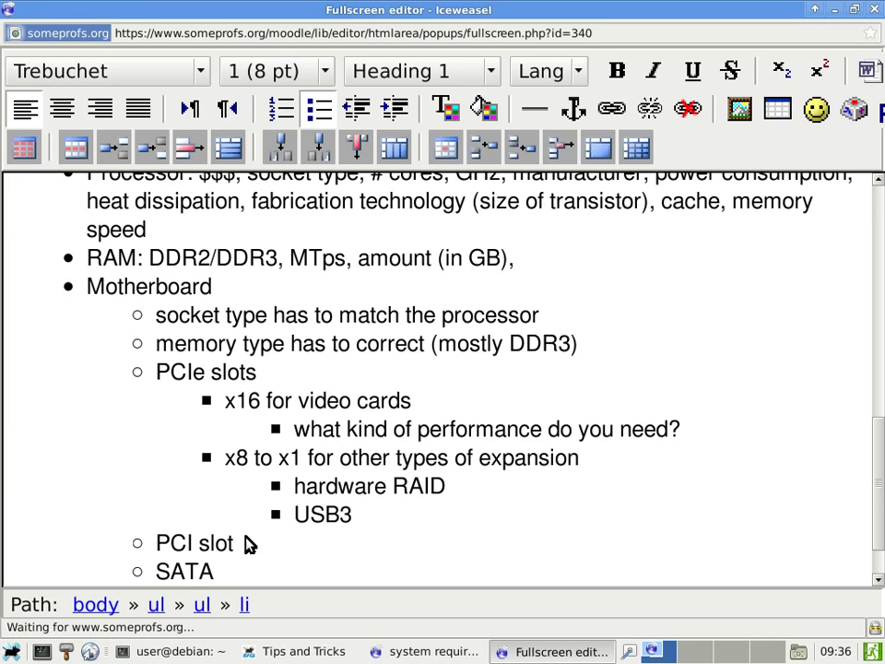
pyautogui.press('Return')
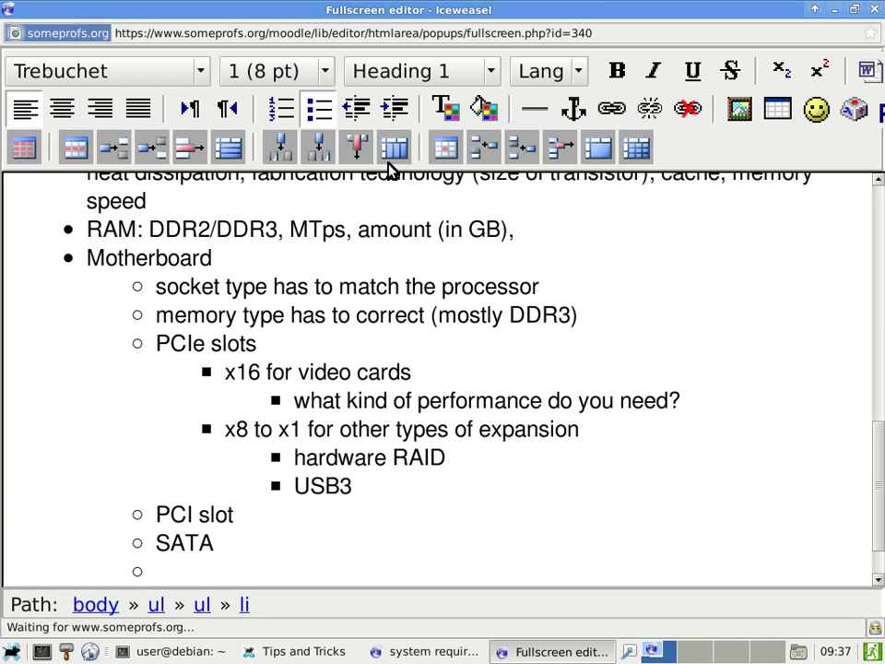
# Add "# connections" as a nested item under SATA.
pyautogui.press('Tab')
pyautogui.write('# connections')
pyautogui.press('Return')
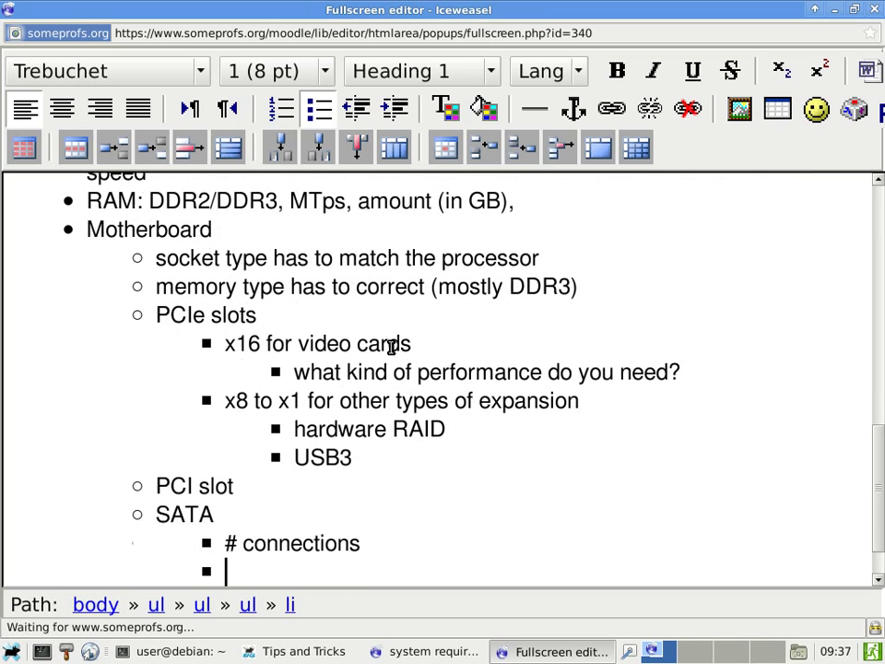
# Add "4 is enough for most systems" and "6-8 for software RAID" as nested items under "# connections".
pyautogui.press('Tab')
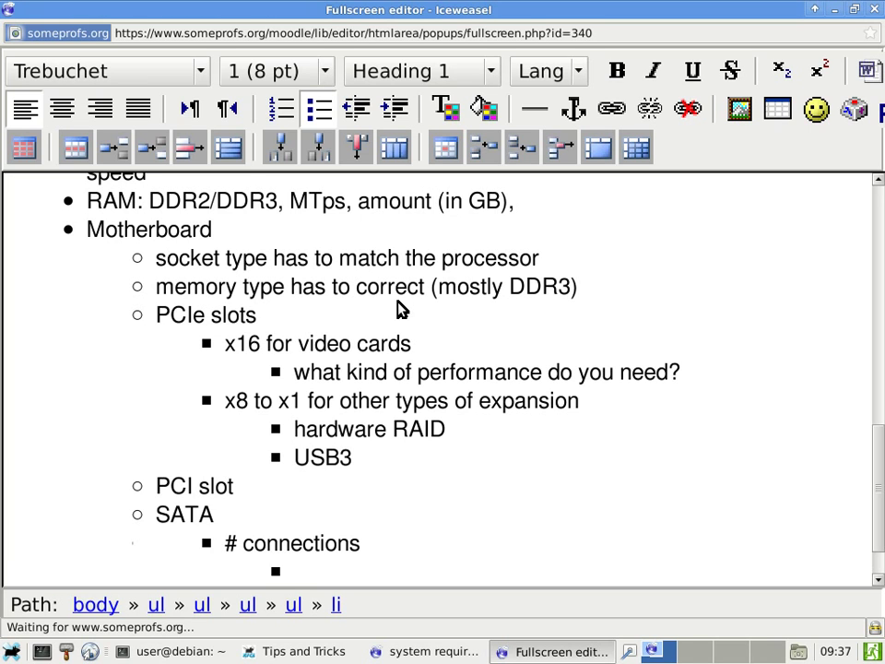
pyautogui.write('4 is enoug')
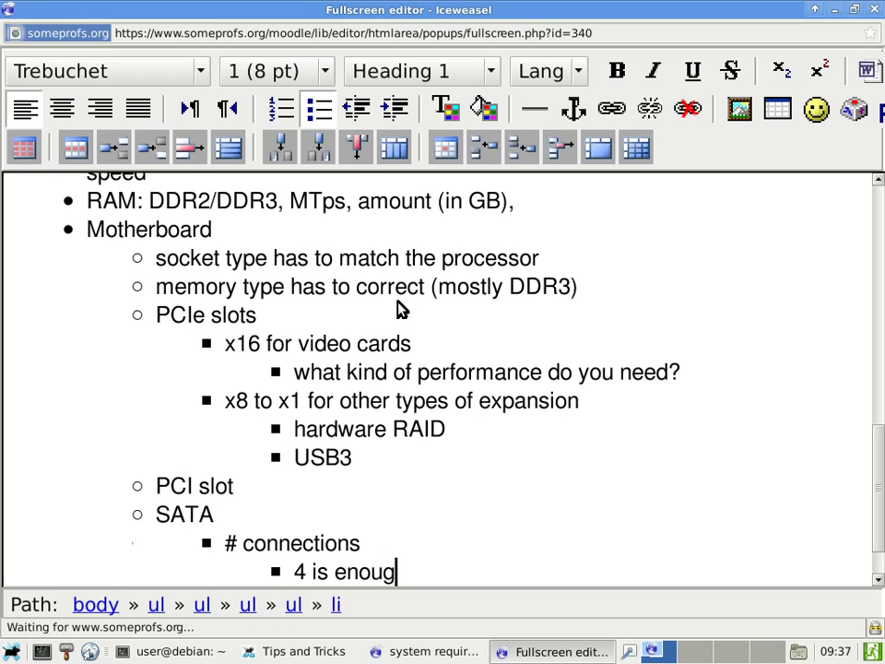
pyautogui.write('h for most systems')
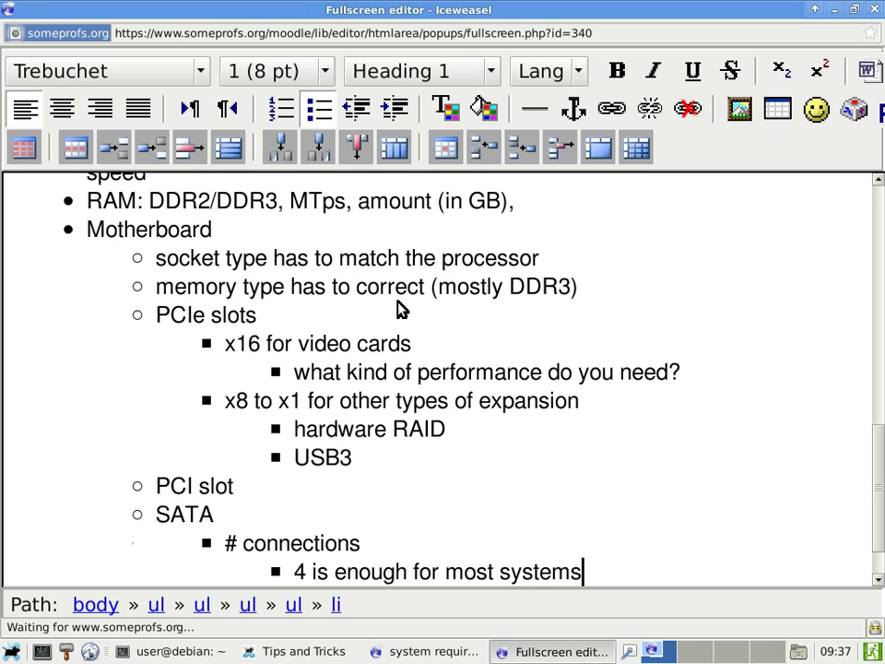
pyautogui.press('Return')
pyautogui.write('6-8 for sof')
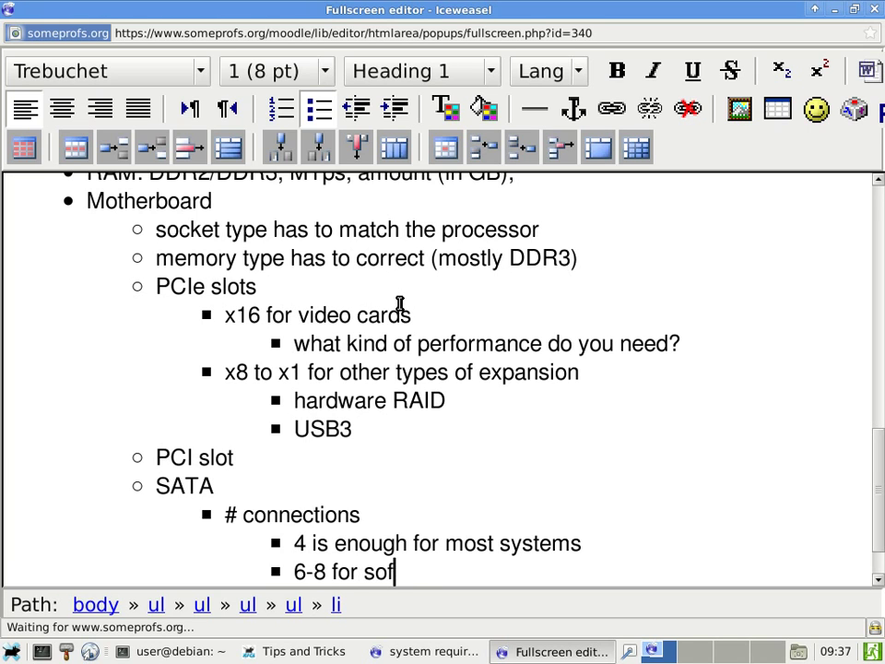
pyautogui.write('tware RAID')
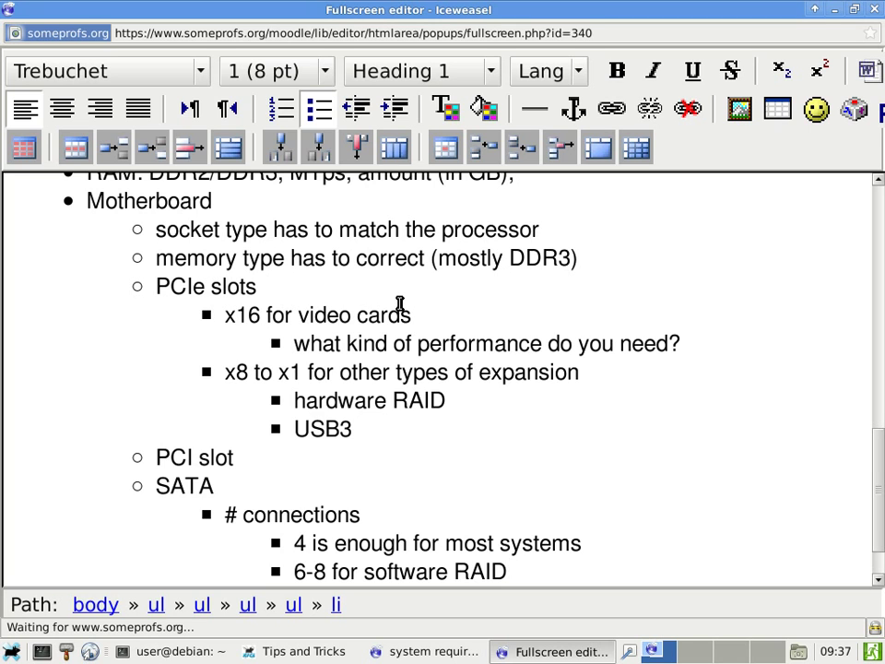
pyautogui.press('Return')
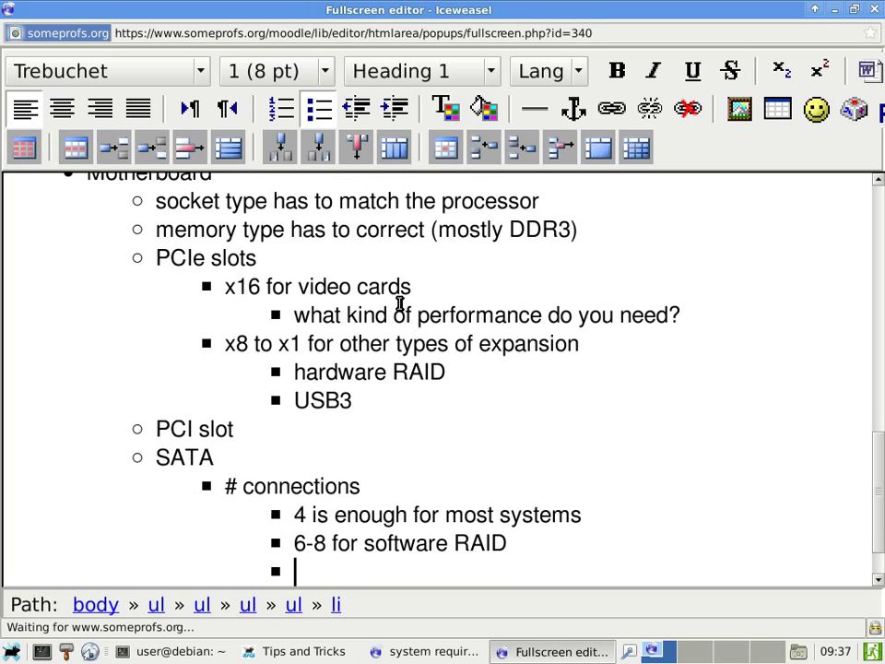
# Add "3Gbps vs 6Gbps" under SATA at the level of "# connections", and start a nested item beneath it.
pyautogui.click(357, 110)
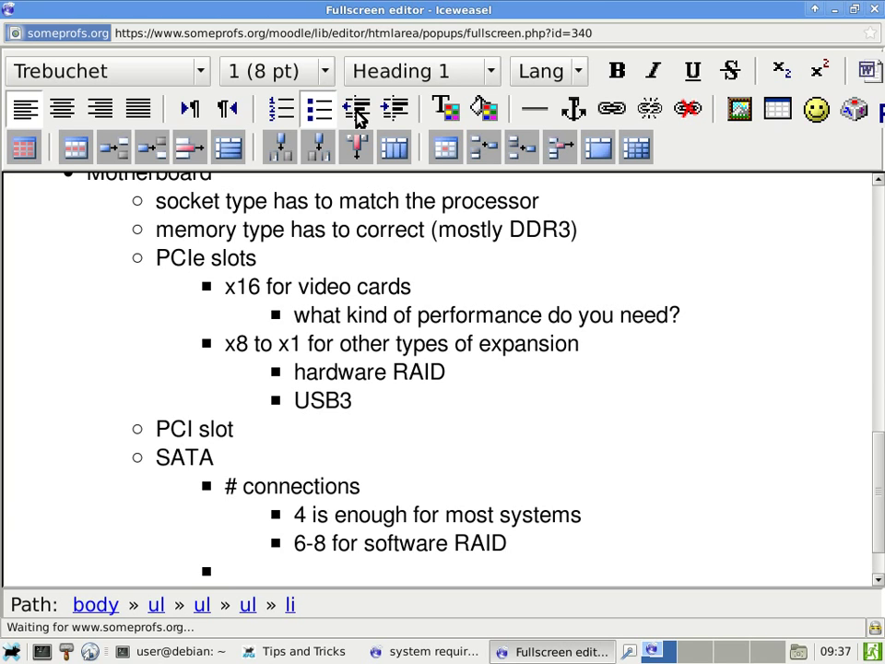
pyautogui.write('3Gbps vs 6Gb')
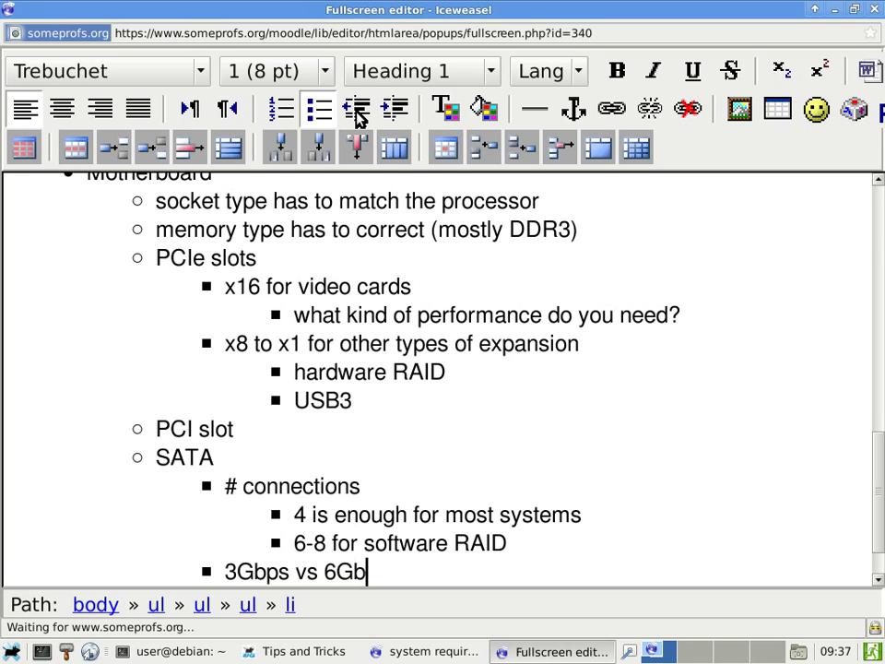
pyautogui.write('ps')
pyautogui.press('Return')
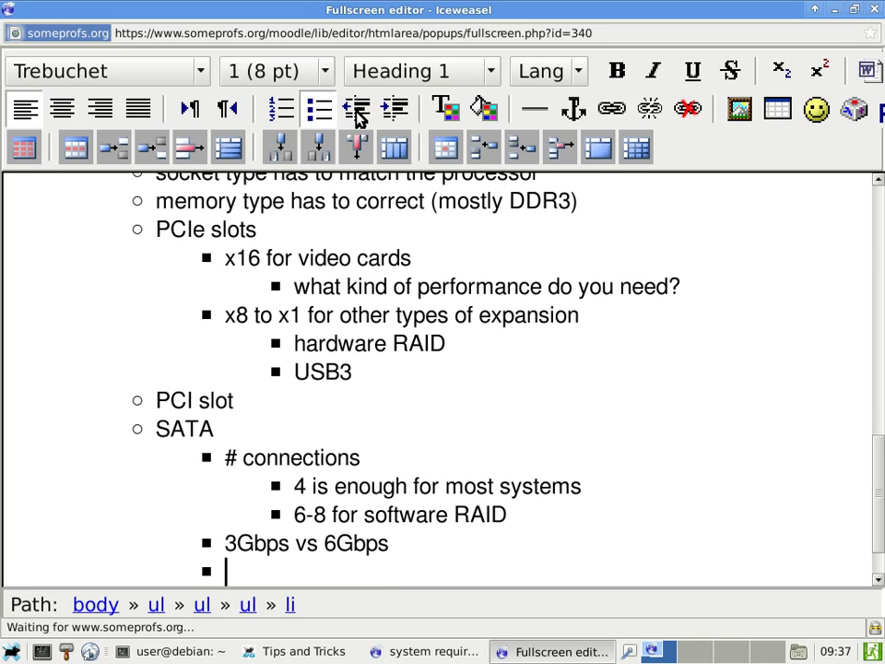
pyautogui.click(391, 113)
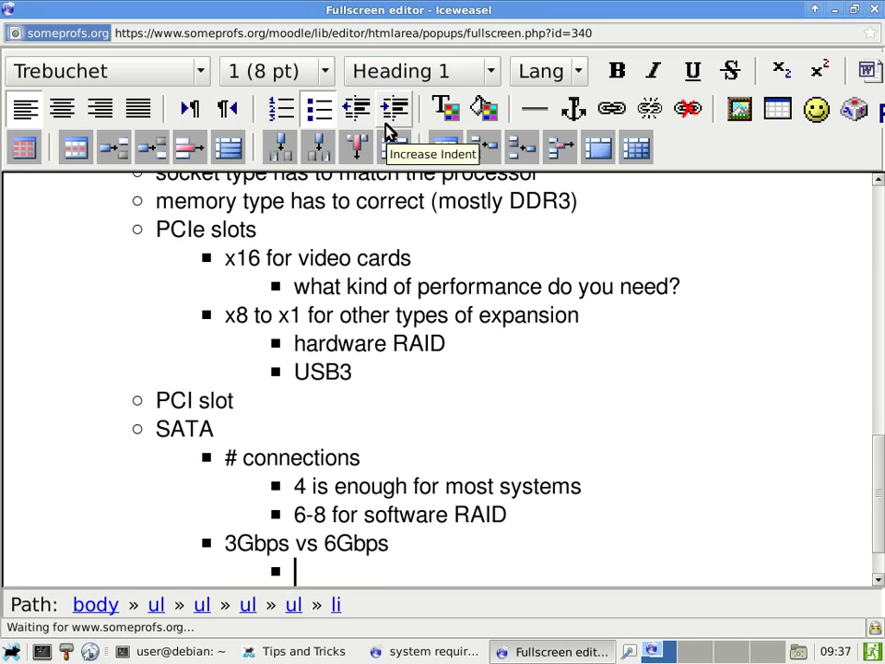